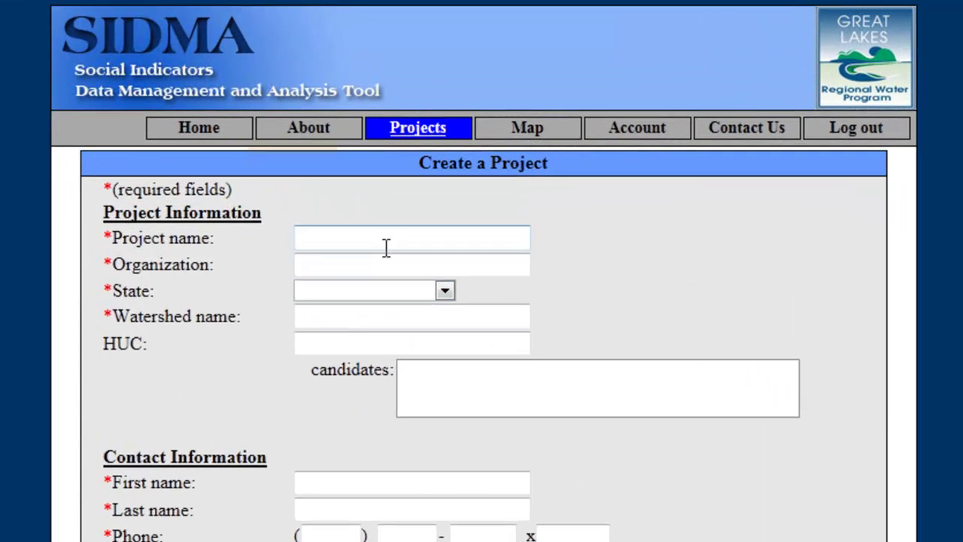
# Enter the project information: project name SIDMA Demo, organization MSU, state Michigan and watershed name Grand River
pyautogui.write('SIDMA Demo')
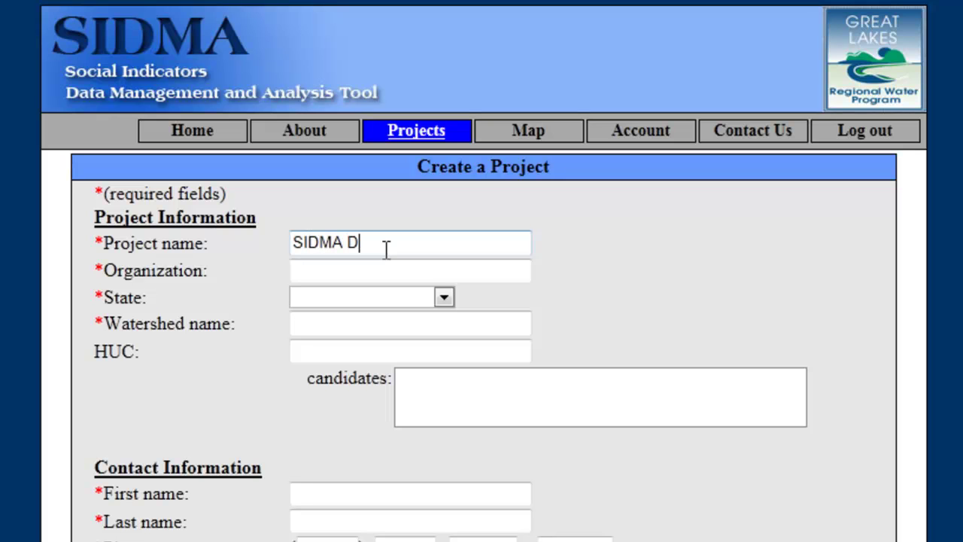
pyautogui.press('Tab')
pyautogui.write('MSU')
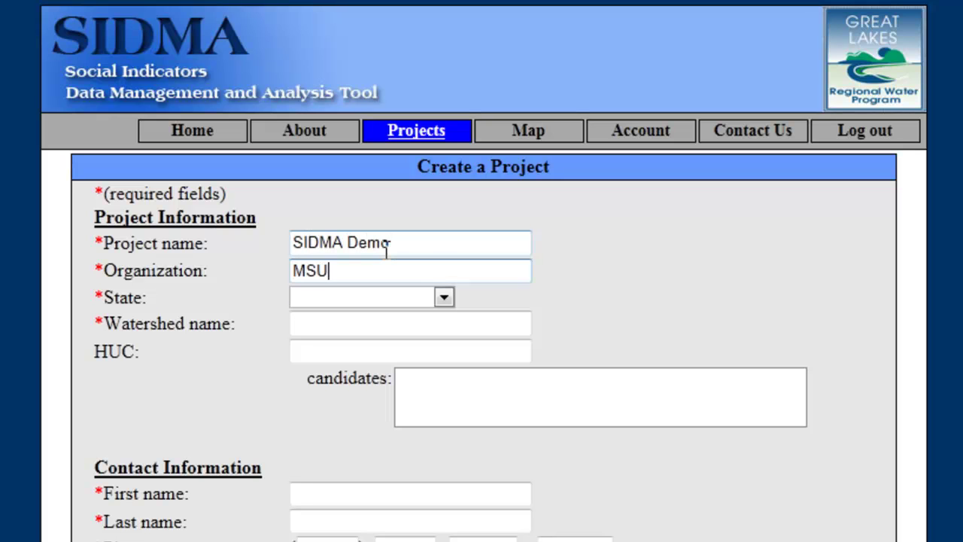
pyautogui.press('Tab')
pyautogui.write('mi')
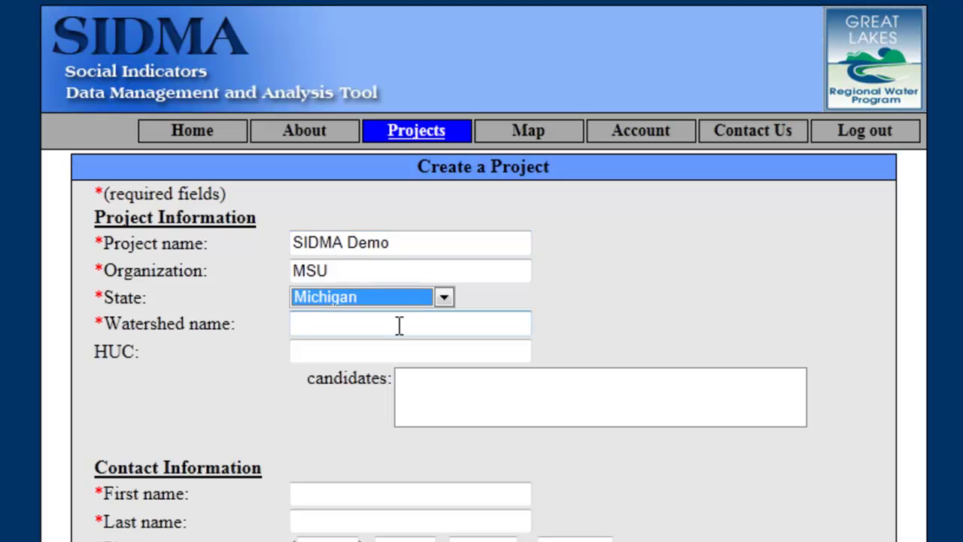
pyautogui.click(398, 325)
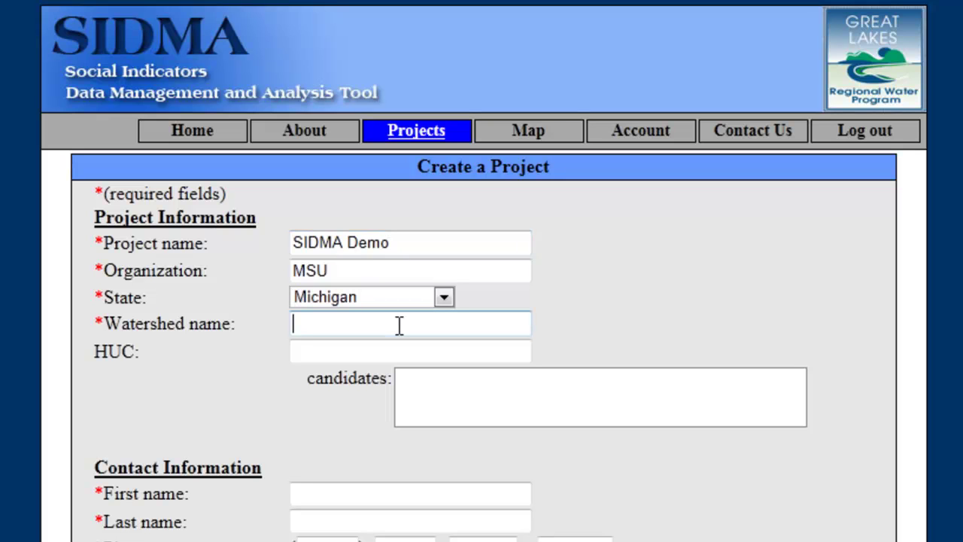
pyautogui.write('Grand Riv')
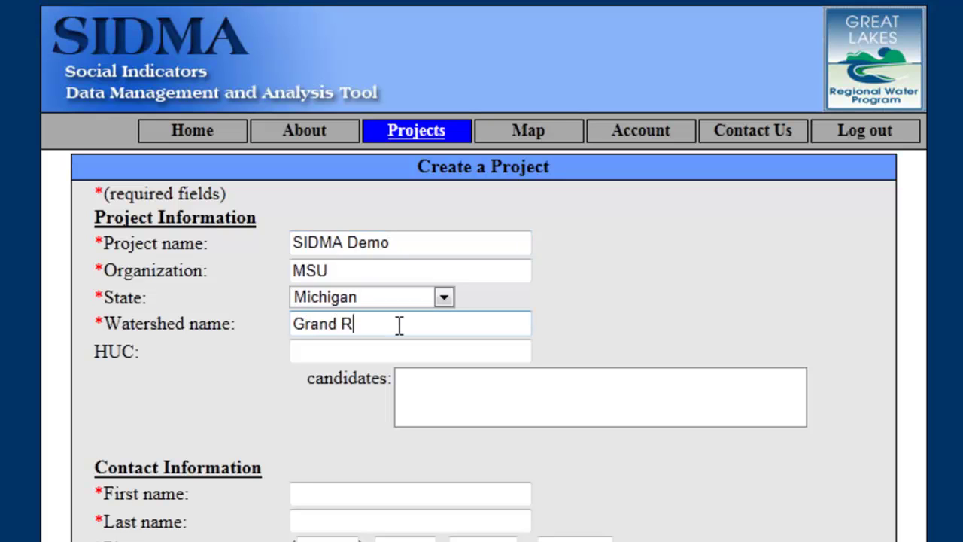
pyautogui.write('er')
pyautogui.click(391, 348)
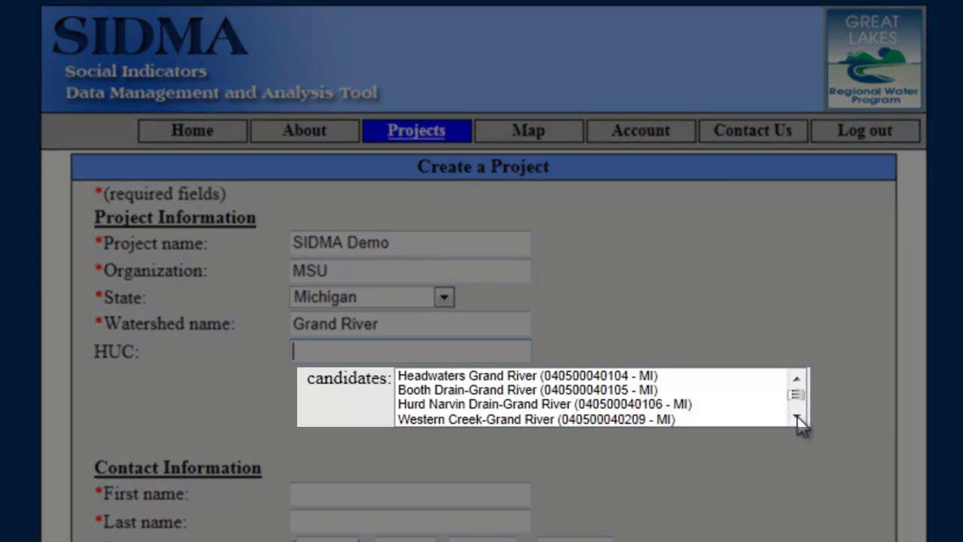
pyautogui.click(798, 419)
pyautogui.click(798, 419)
pyautogui.click(798, 419)
pyautogui.click(798, 419)
pyautogui.click(798, 420)
pyautogui.click(798, 420)
pyautogui.click(797, 419)
pyautogui.click(798, 419)
pyautogui.click(798, 419)
pyautogui.click(798, 419)
pyautogui.click(797, 419)
pyautogui.click(797, 419)
pyautogui.click(798, 419)
pyautogui.click(797, 419)
pyautogui.click(797, 420)
pyautogui.click(798, 419)
pyautogui.click(797, 419)
pyautogui.click(798, 419)
pyautogui.click(797, 419)
pyautogui.click(798, 419)
pyautogui.click(798, 420)
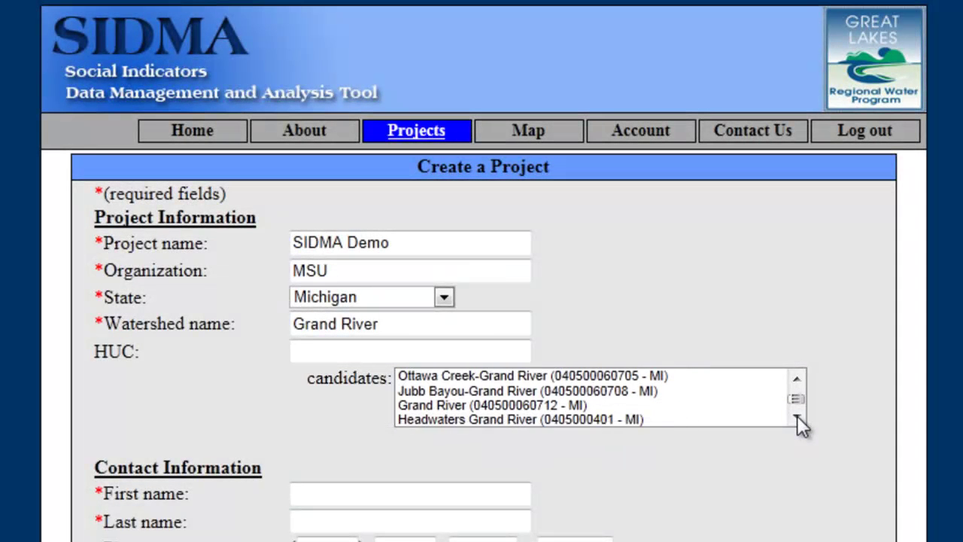
pyautogui.click(798, 420)
pyautogui.click(798, 420)
pyautogui.click(797, 419)
pyautogui.click(798, 419)
pyautogui.click(797, 419)
pyautogui.click(798, 419)
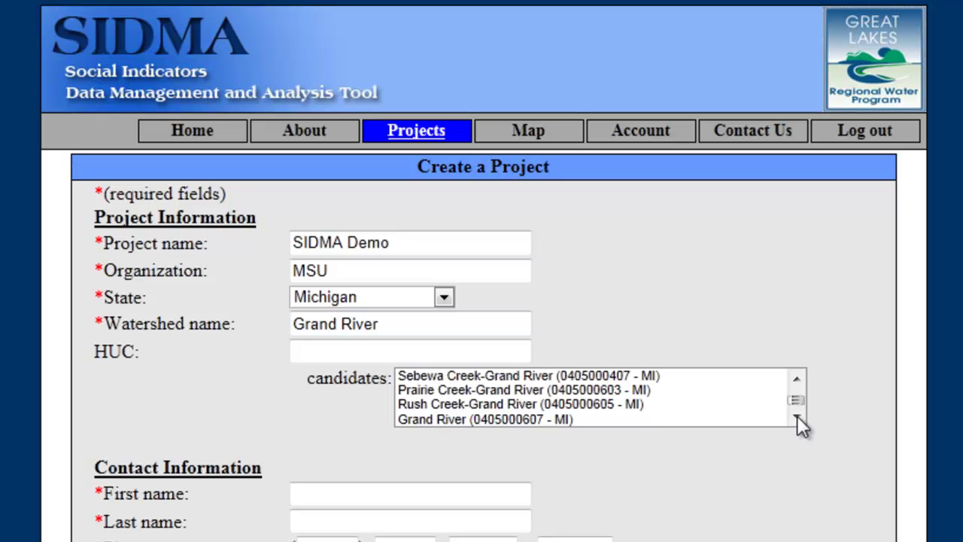
pyautogui.click(619, 418)
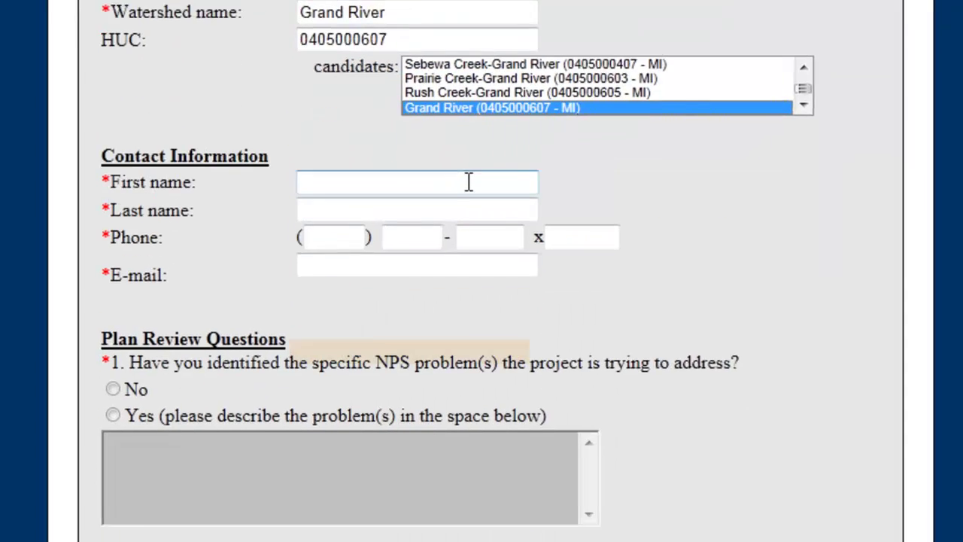
# Fill in the contact information with the contact's first name, last name, phone number and e-mail address
pyautogui.click(462, 493)
pyautogui.write('SIDMA')
pyautogui.press('Tab')
pyautogui.write('User')
pyautogui.press('Tab')
pyautogui.write('555 ) ')
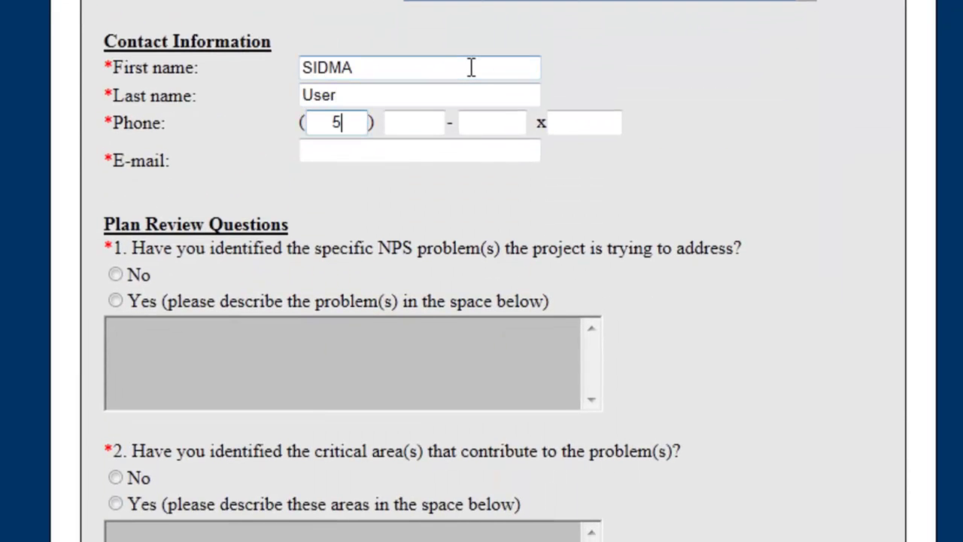
pyautogui.write('555 - 5555')
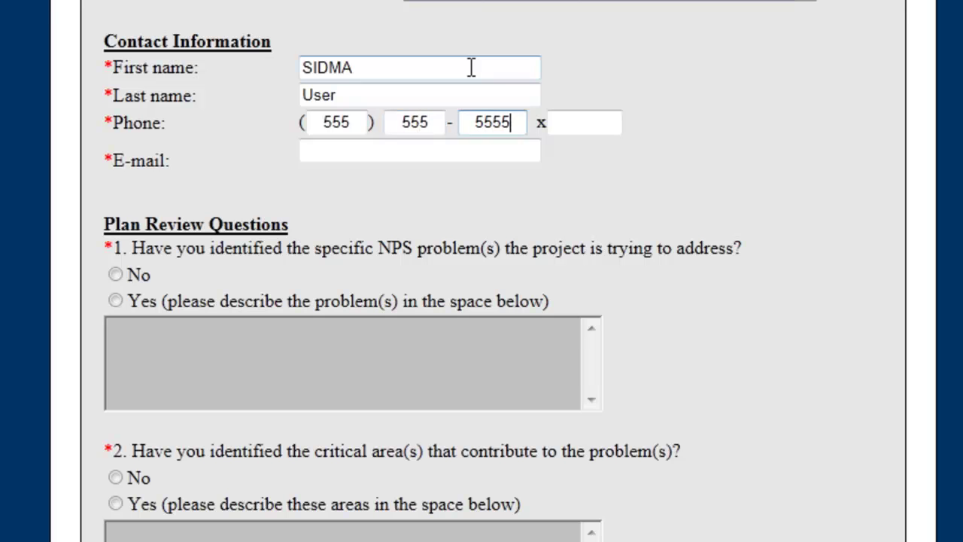
pyautogui.press('Tab')
pyautogui.write('SIDMA@')
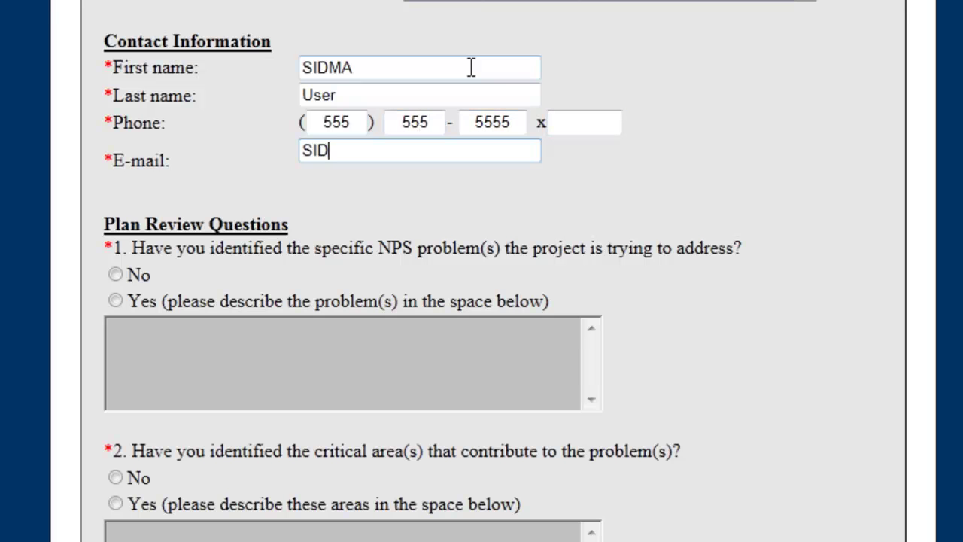
pyautogui.write('user.edu')
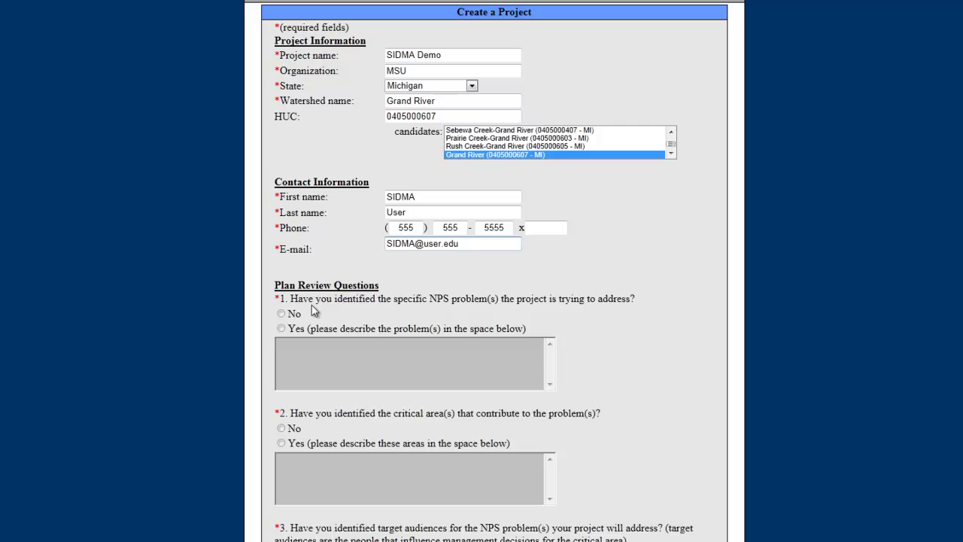
# Answer Yes to plan review question 1 and describe the problem as "Phosphorus contribution in the headwaters"
pyautogui.scroll(-5, 801, 370)
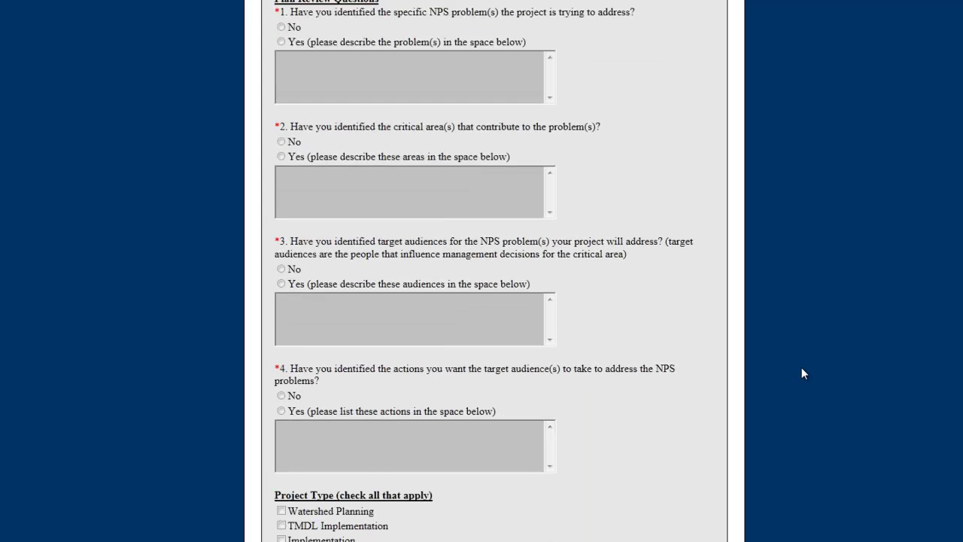
pyautogui.scroll(-2, 802, 373)
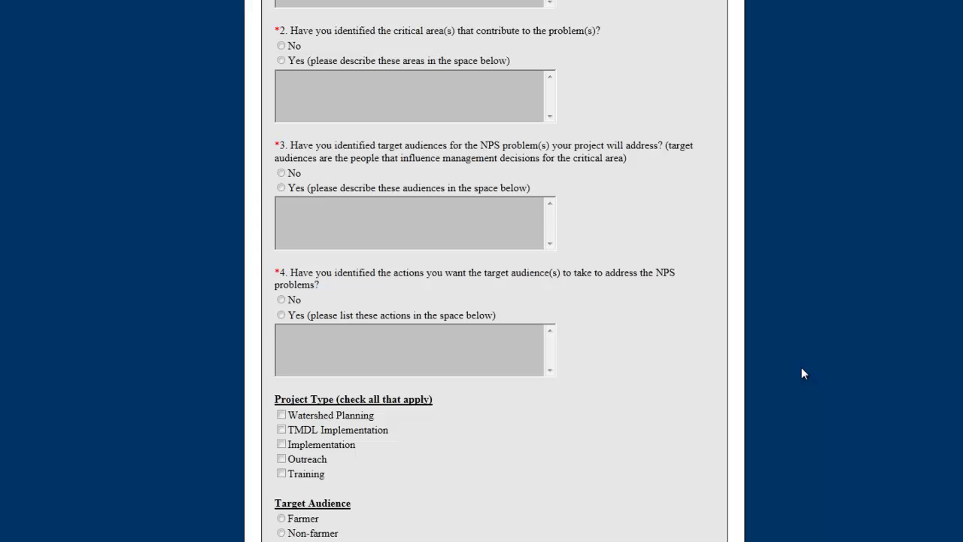
pyautogui.scroll(5, 801, 369)
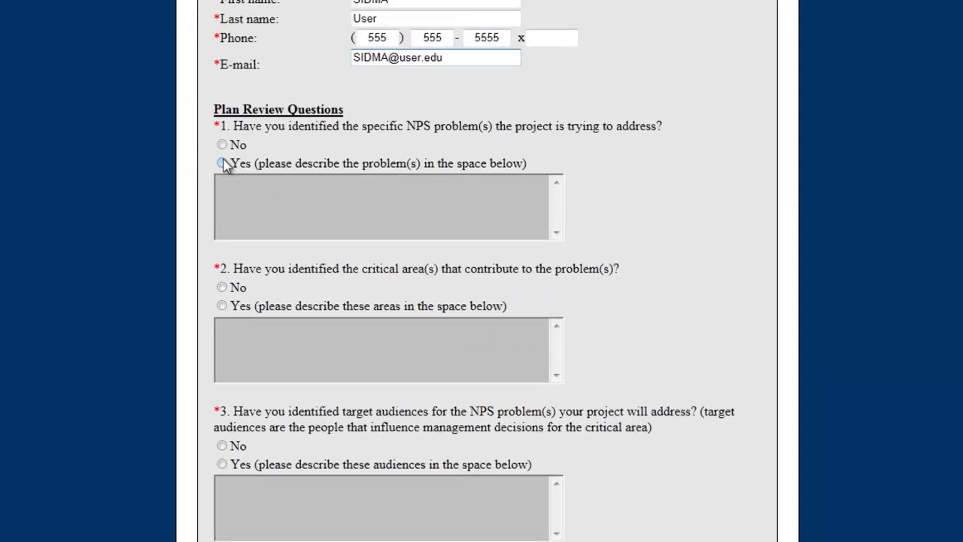
pyautogui.click(222, 163)
pyautogui.click(253, 192)
pyautogui.write('Pho')
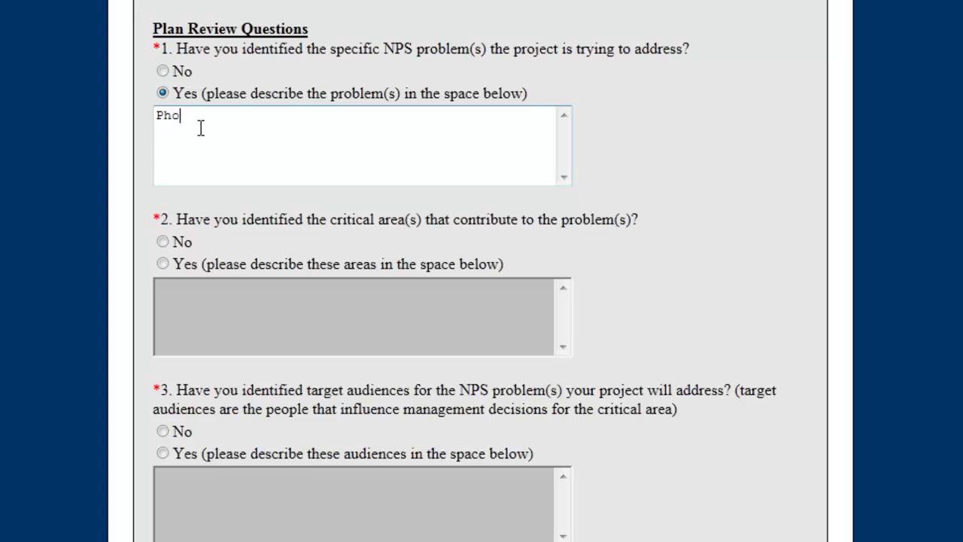
pyautogui.write('sphorus contribution in the headd')
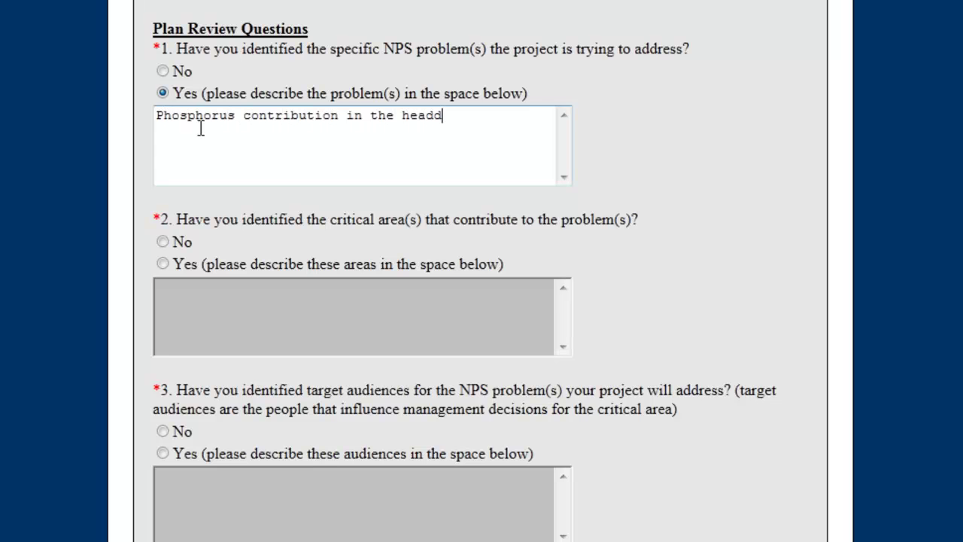
pyautogui.press('BackSpace')
pyautogui.write('waters')
# Answer Yes to plan review question 2 and describe the critical area as "Northern headwaters"
pyautogui.click(163, 264)
pyautogui.click(226, 312)
pyautogui.write('Nort')
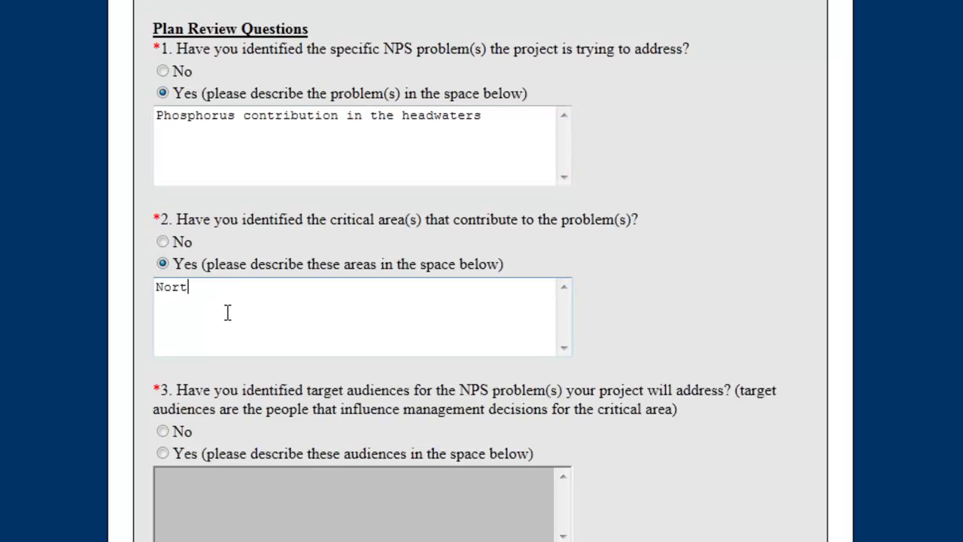
pyautogui.write('hern headwaters')
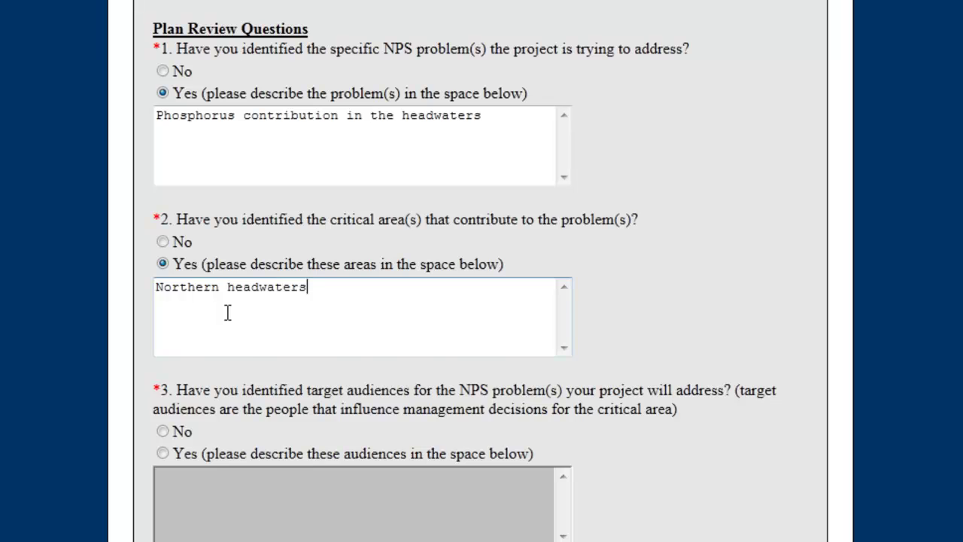
# Answer No to plan review questions 3 and 4 on target audiences and their actions
pyautogui.scroll(-3, 213, 328)
pyautogui.click(162, 288)
pyautogui.click(163, 477)
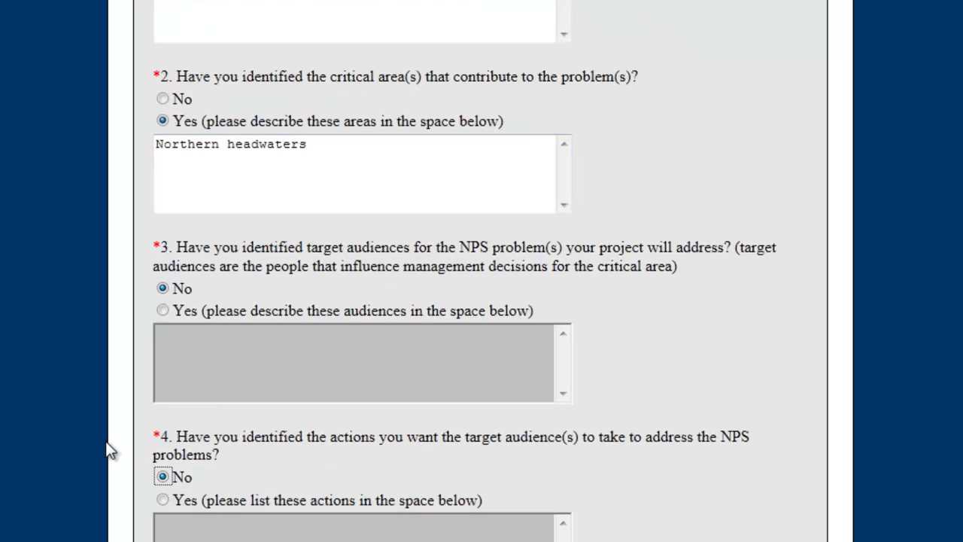
# Mark the project type as Watershed Planning and Outreach and submit the new project
pyautogui.scroll(-8, 109, 450)
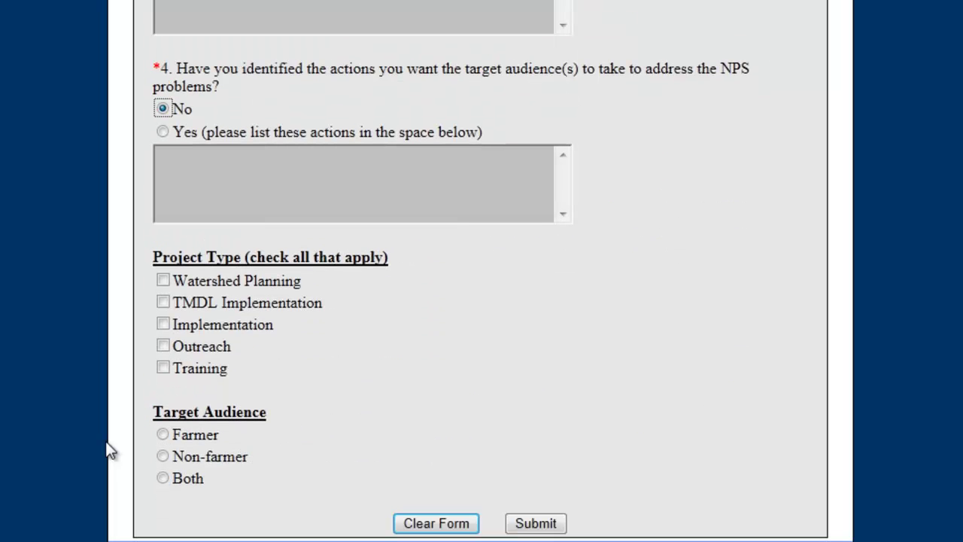
pyautogui.click(163, 280)
pyautogui.click(162, 345)
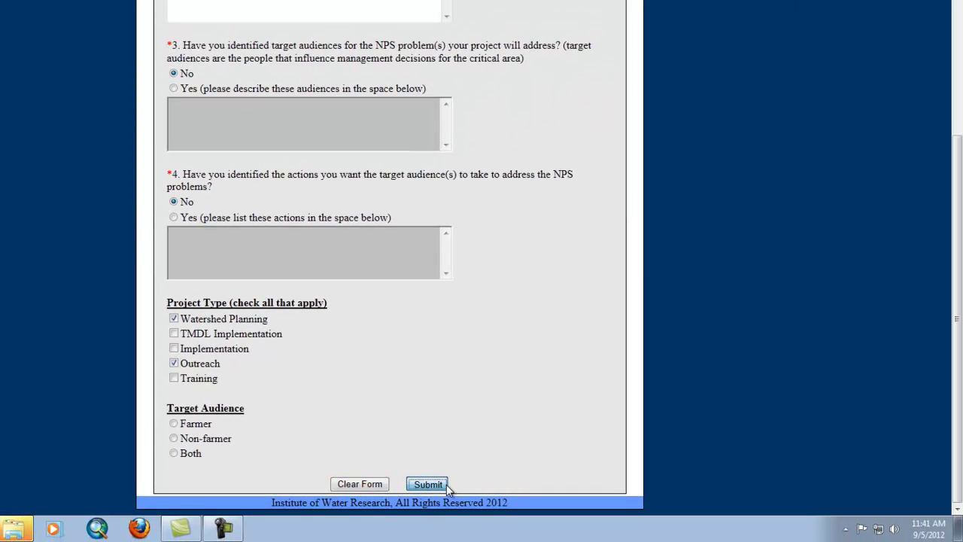
pyautogui.click(446, 485)
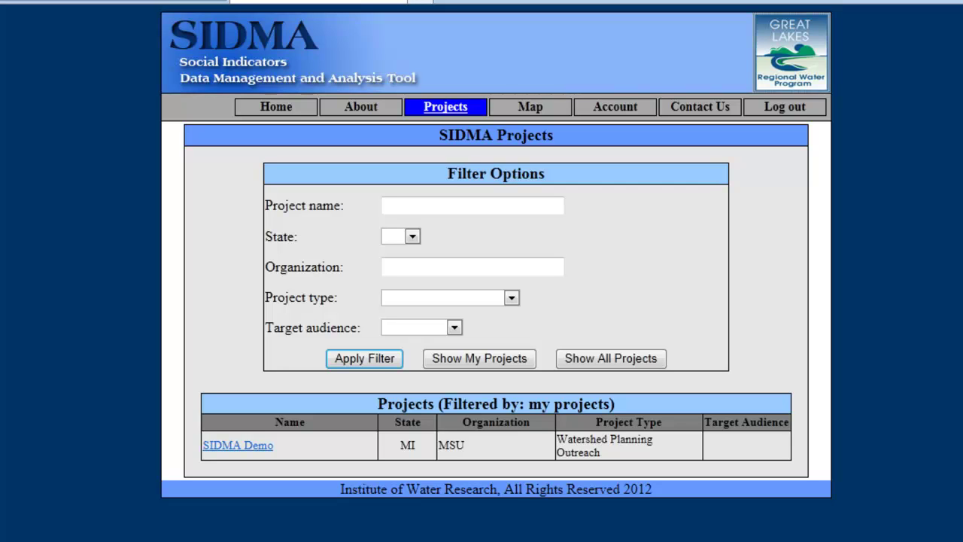
# Filter the project list by state WI and project type Watershed Planning
pyautogui.click(413, 237)
pyautogui.click(403, 334)
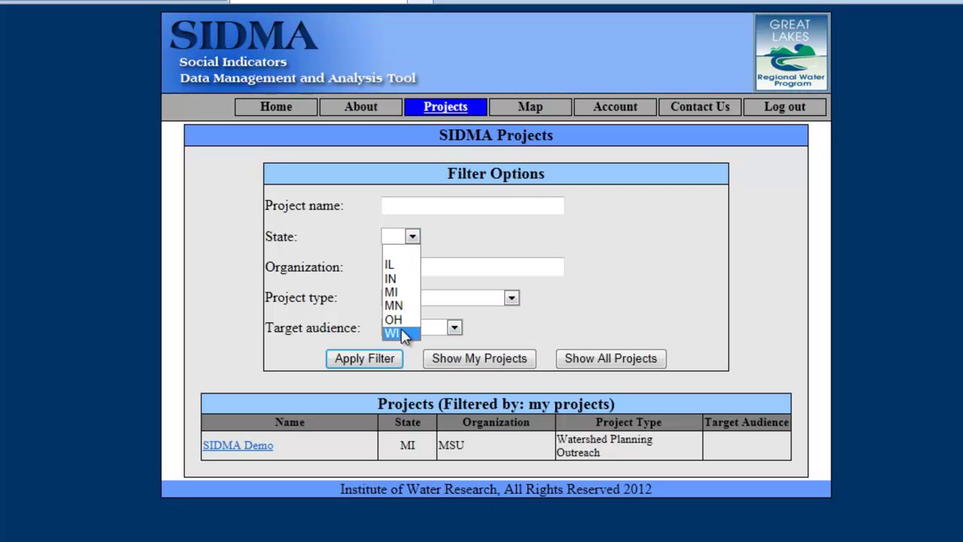
pyautogui.click(451, 296)
pyautogui.click(459, 379)
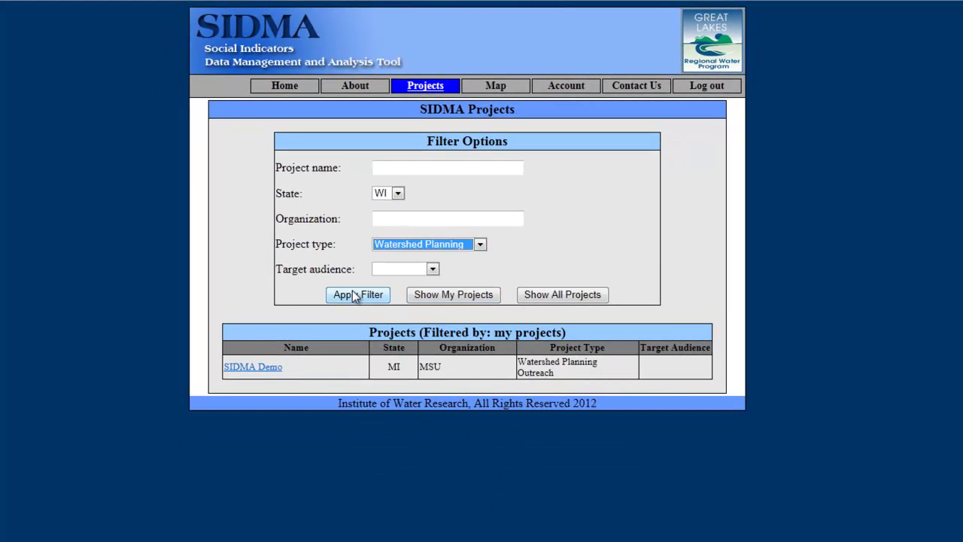
pyautogui.click(361, 358)
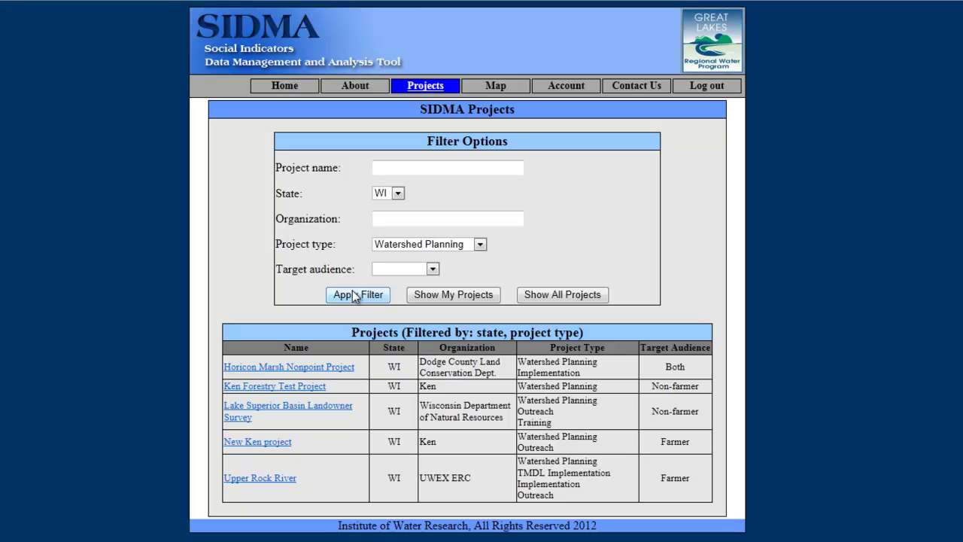
# Show all projects without a filter and return the list to only my projects
pyautogui.click(571, 295)
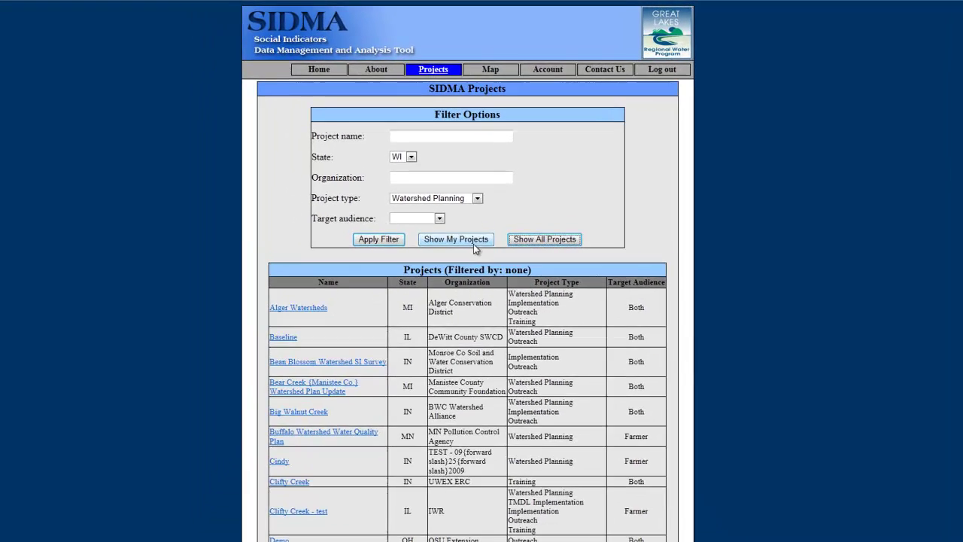
pyautogui.click(467, 234)
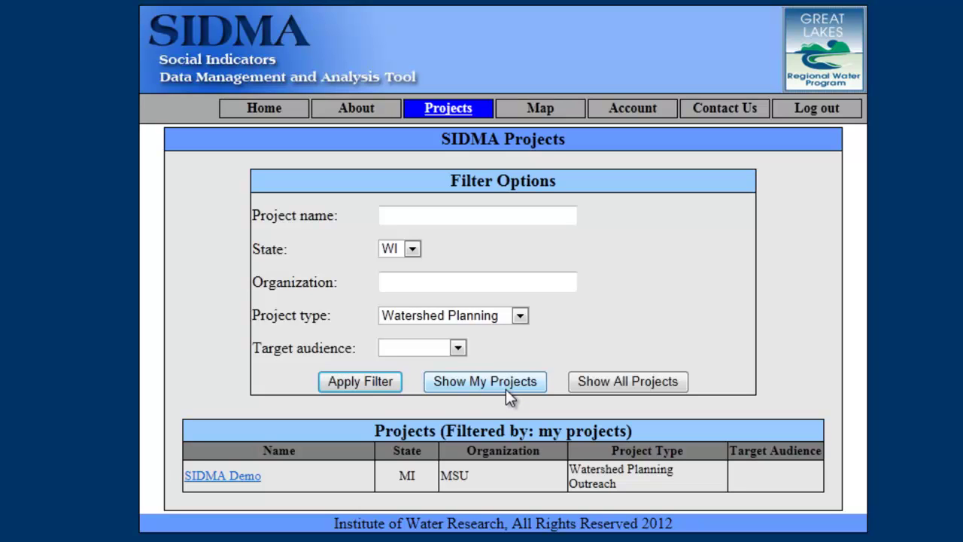
# Open the SIDMA Demo project and review its surveys and post-project questionnaire sections
pyautogui.click(248, 479)
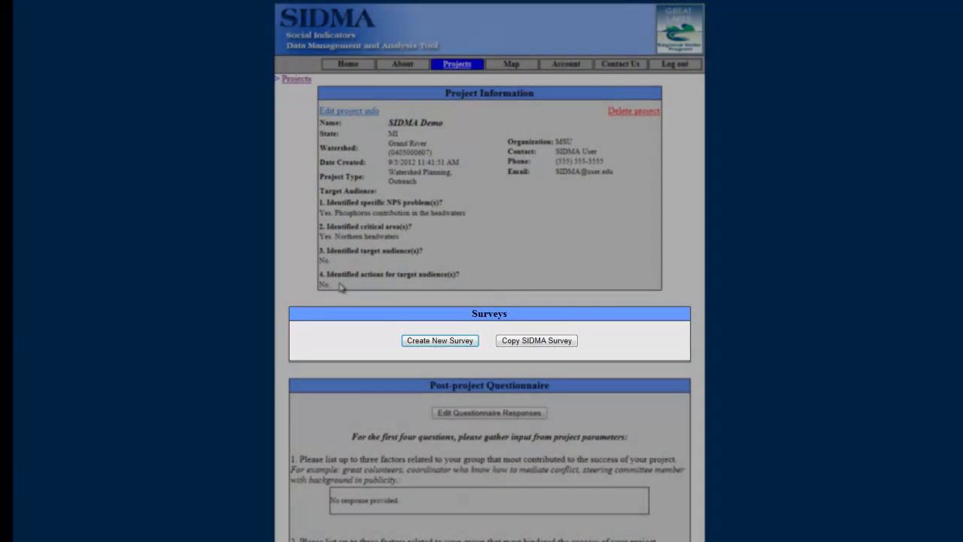
pyautogui.scroll(-3, 340, 287)
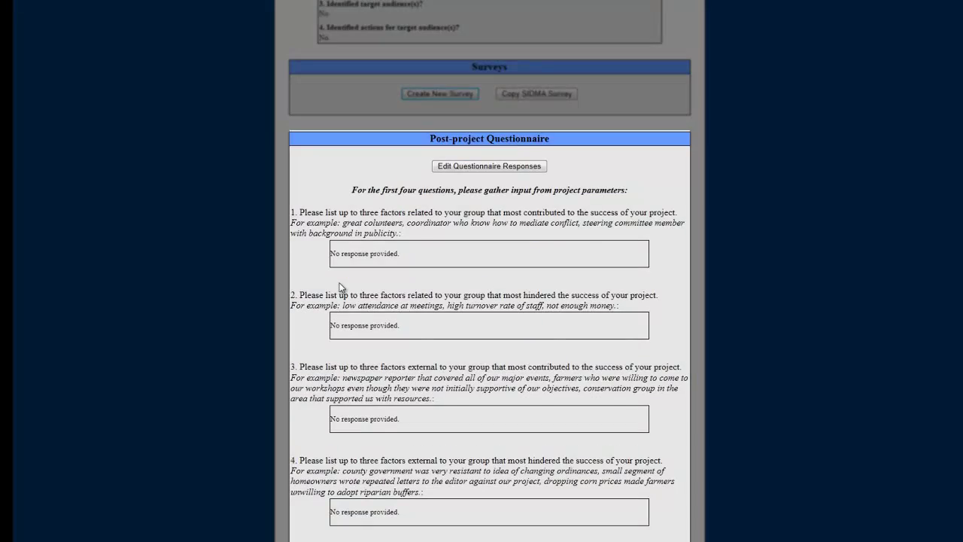
pyautogui.scroll(3, 340, 288)
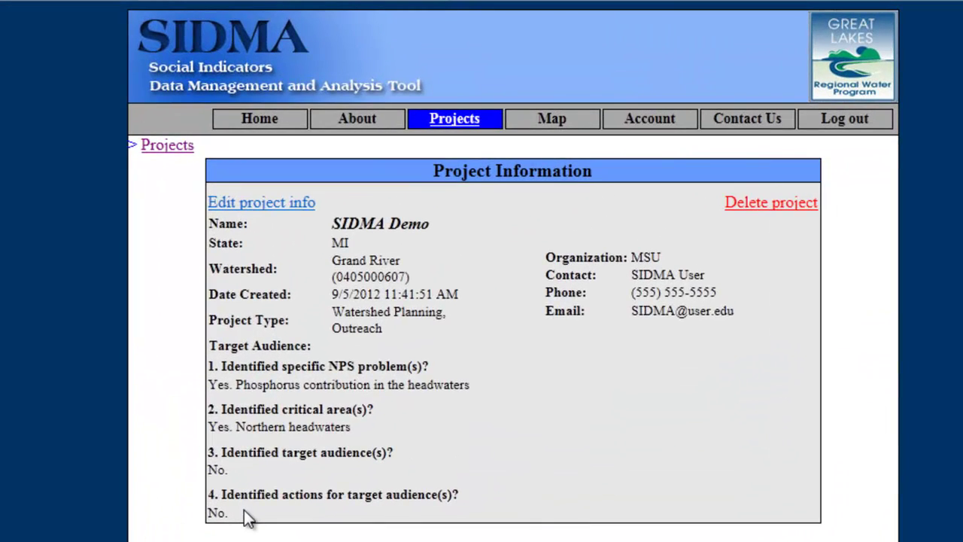
# Edit the project info to answer Yes for identified target audiences, with the description "Farmers in the northern headwater region"
pyautogui.click(283, 203)
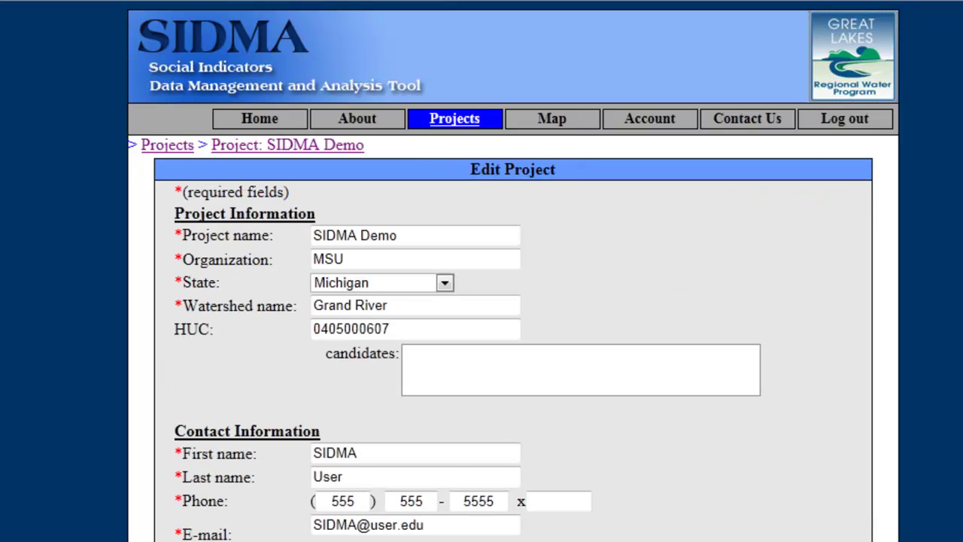
pyautogui.scroll(-5, 284, 203)
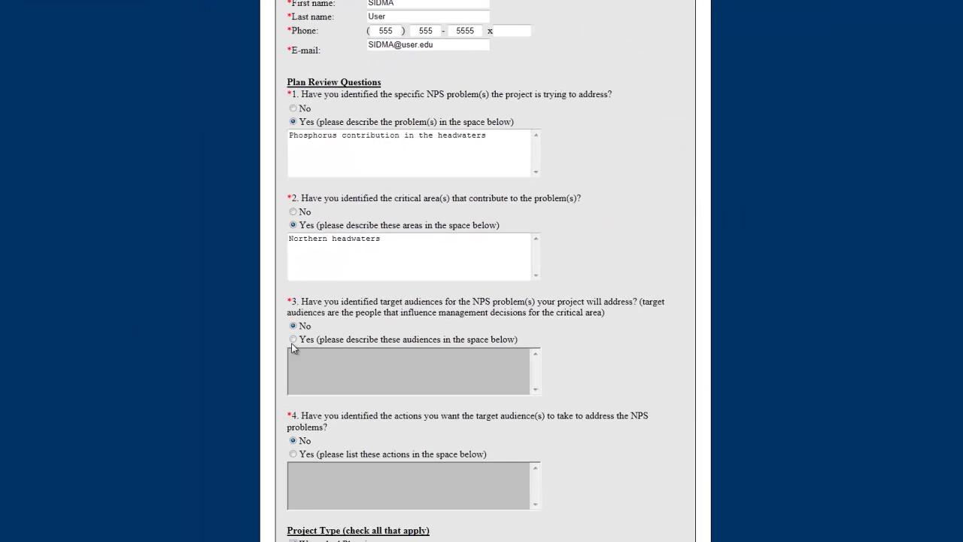
pyautogui.click(293, 340)
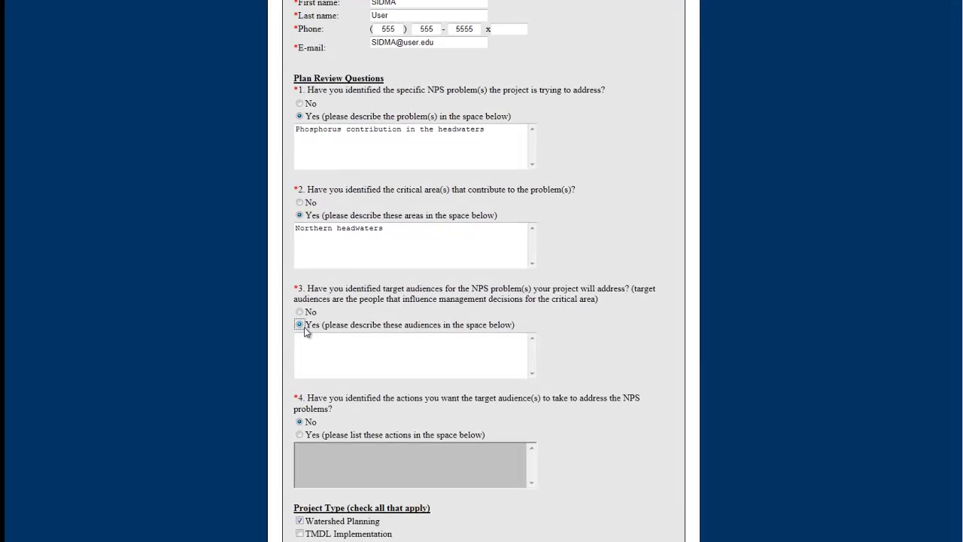
pyautogui.write('Farmers in the no')
pyautogui.press('BackSpace')
pyautogui.press('BackSpace')
pyautogui.press('BackSpace')
pyautogui.write('e northern head')
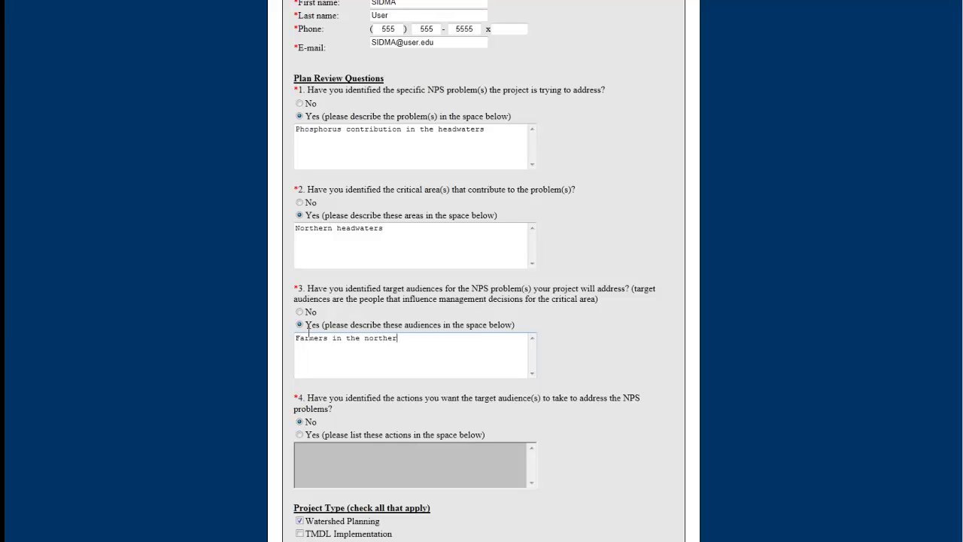
pyautogui.write('er region')
# Mark Farmer as the project's target audience and submit the edited project information
pyautogui.scroll(-2, 319, 364)
pyautogui.click(299, 453)
pyautogui.click(483, 512)
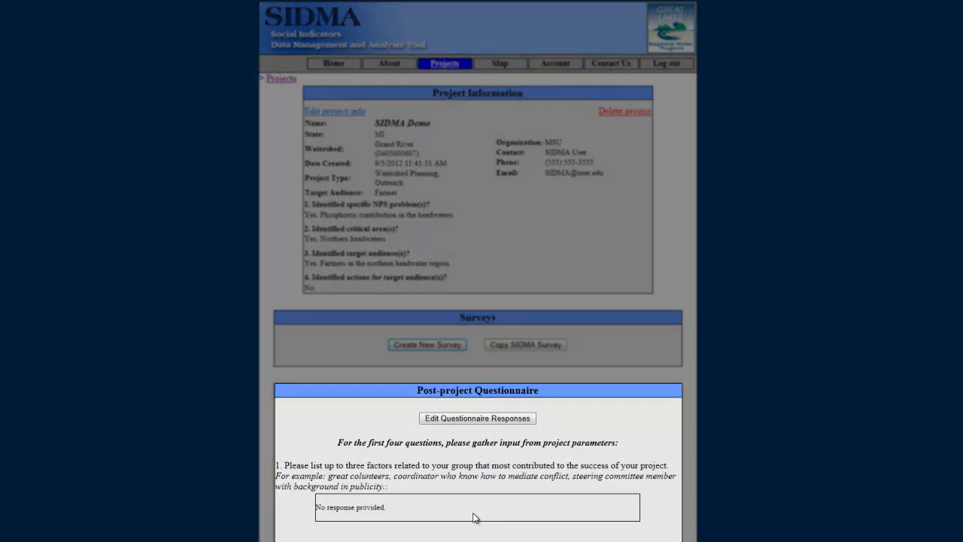
# Open the post-project questionnaire responses for editing, review the questions and save the form with all answers blank
pyautogui.scroll(-3, 473, 517)
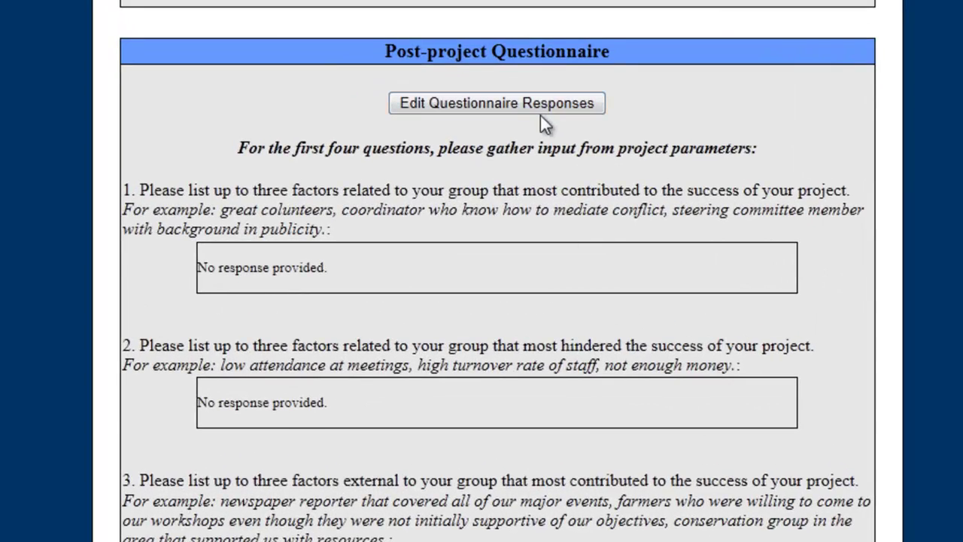
pyautogui.click(542, 107)
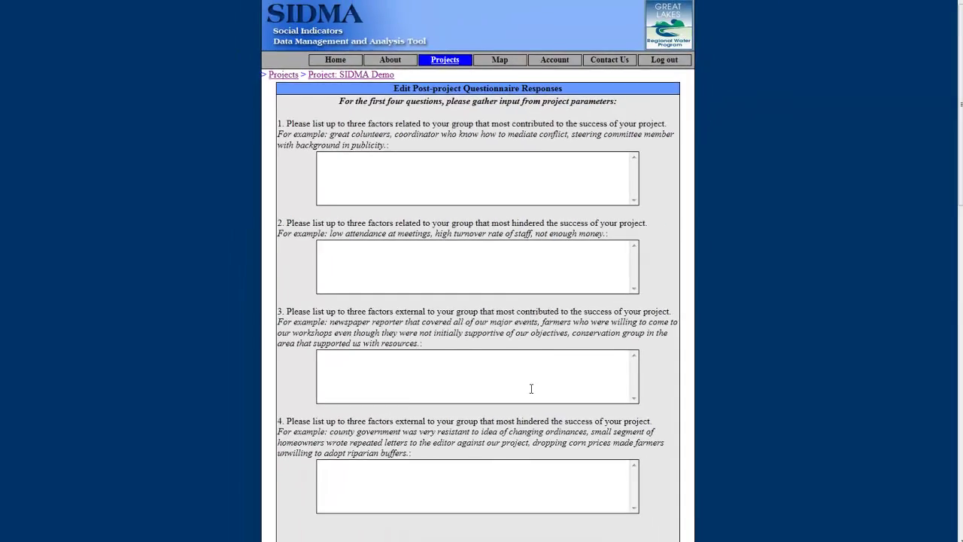
pyautogui.scroll(-15, 542, 414)
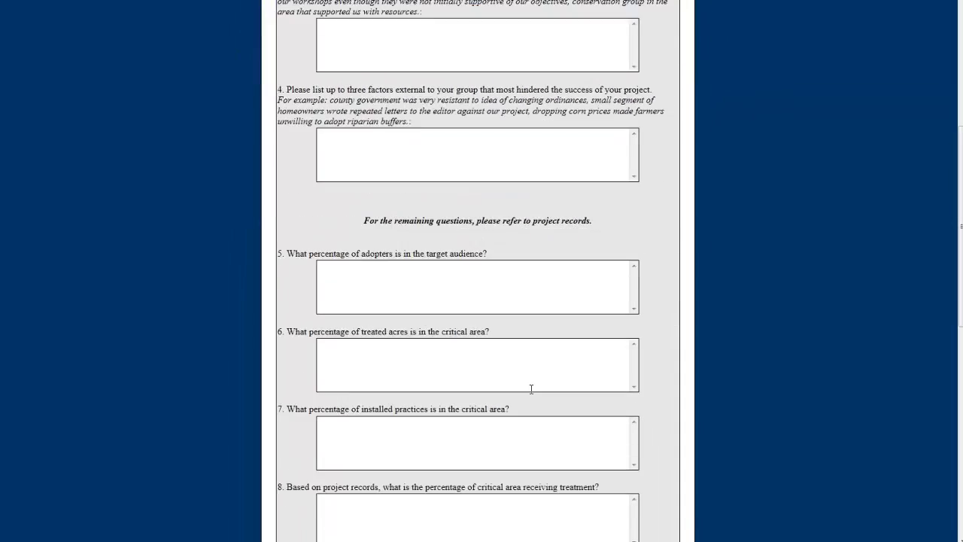
pyautogui.click(487, 510)
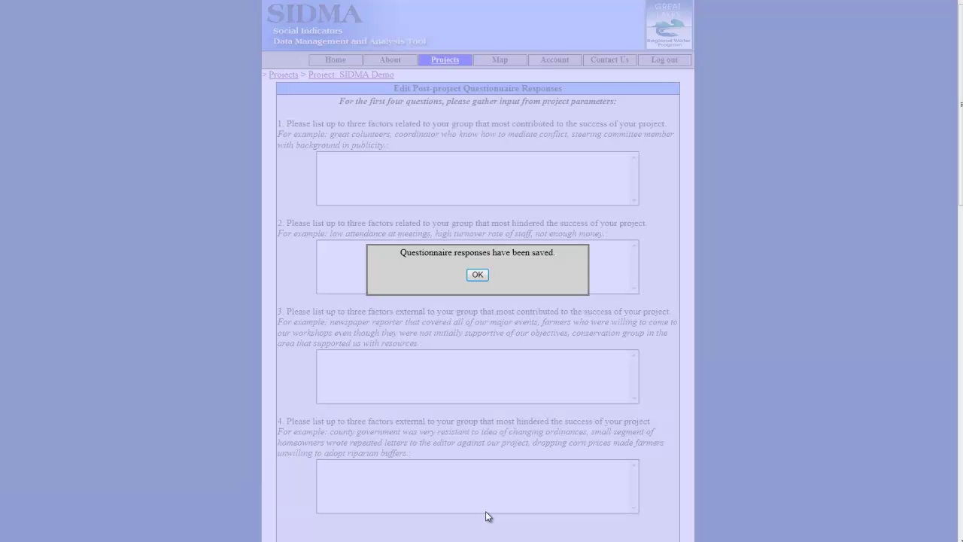
pyautogui.click(484, 277)
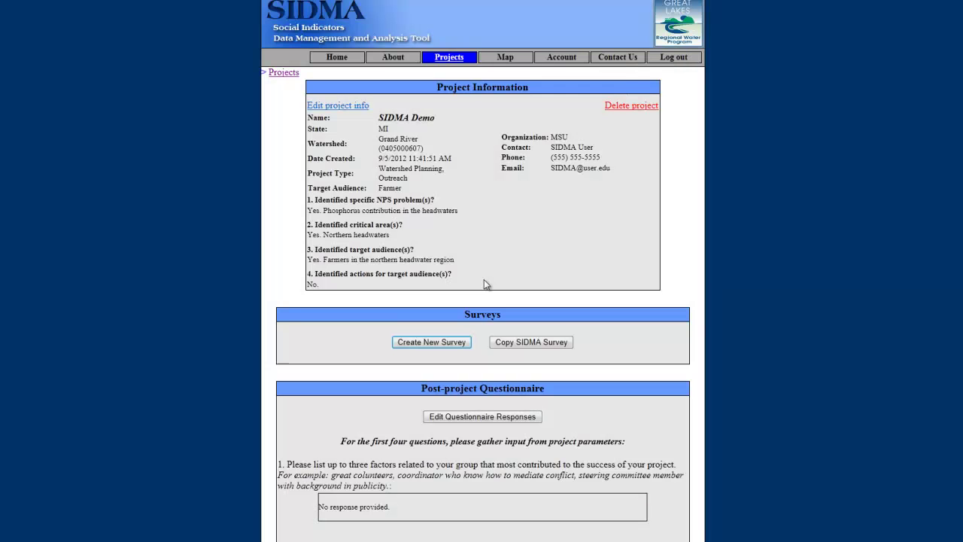